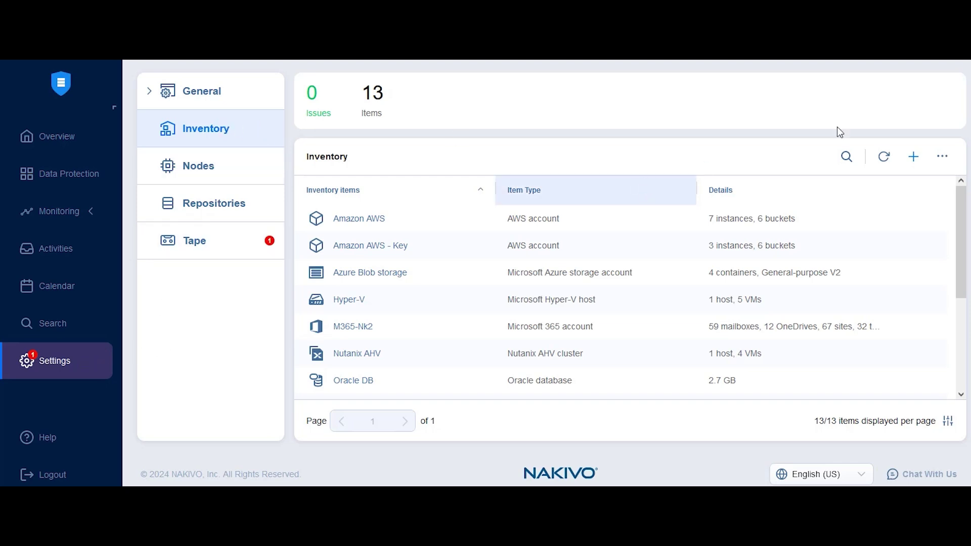
Start adding a File Share item to the inventory.
{"action": "left_click", "coordinate": [914, 161]}
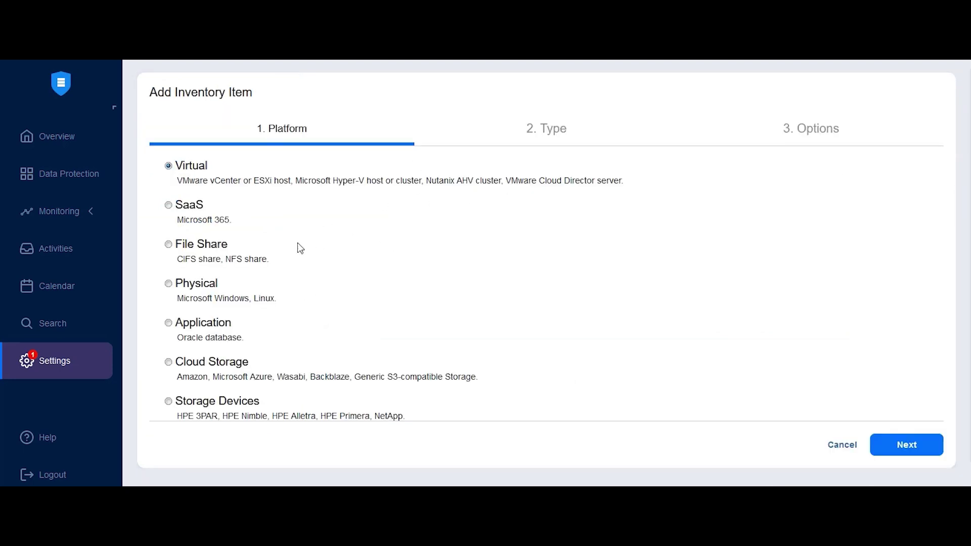
{"action": "left_click", "coordinate": [190, 244]}
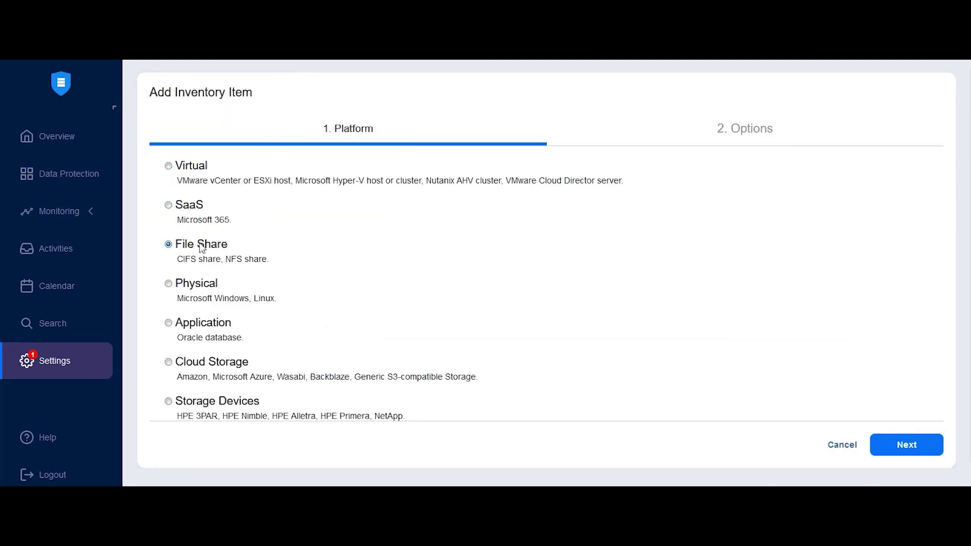
{"action": "left_click", "coordinate": [906, 445]}
Review the CIFS connection type and transporter list without changing anything.
{"action": "left_click", "coordinate": [317, 164]}
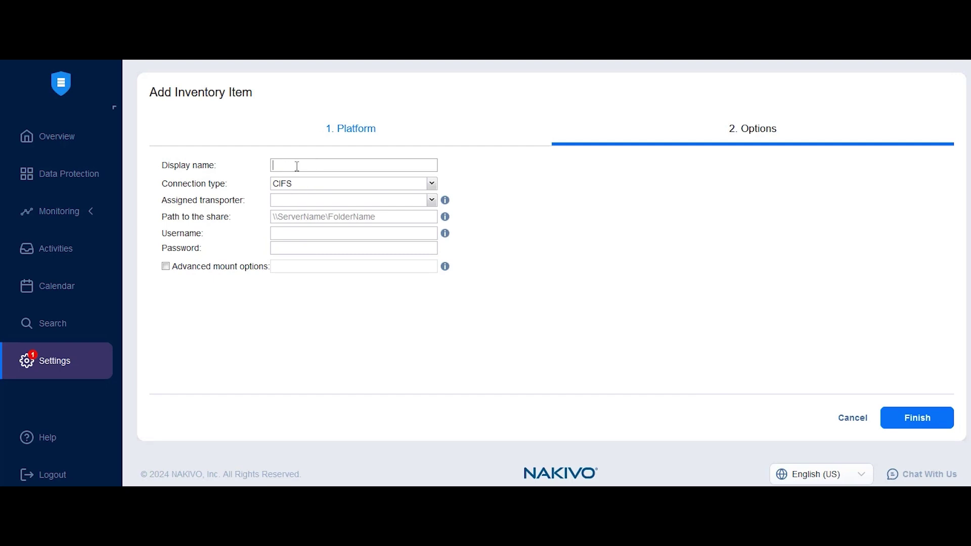
{"action": "left_click", "coordinate": [287, 184]}
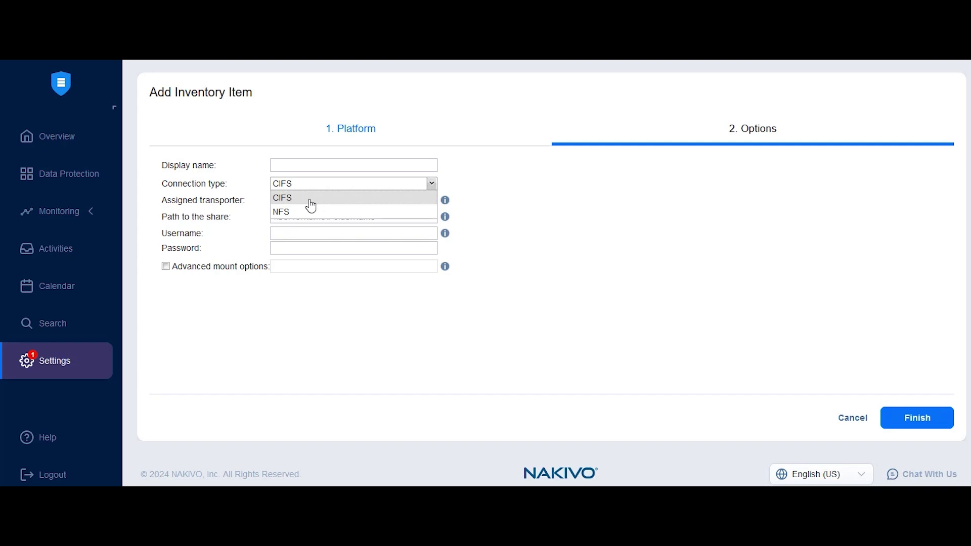
{"action": "left_click", "coordinate": [505, 351]}
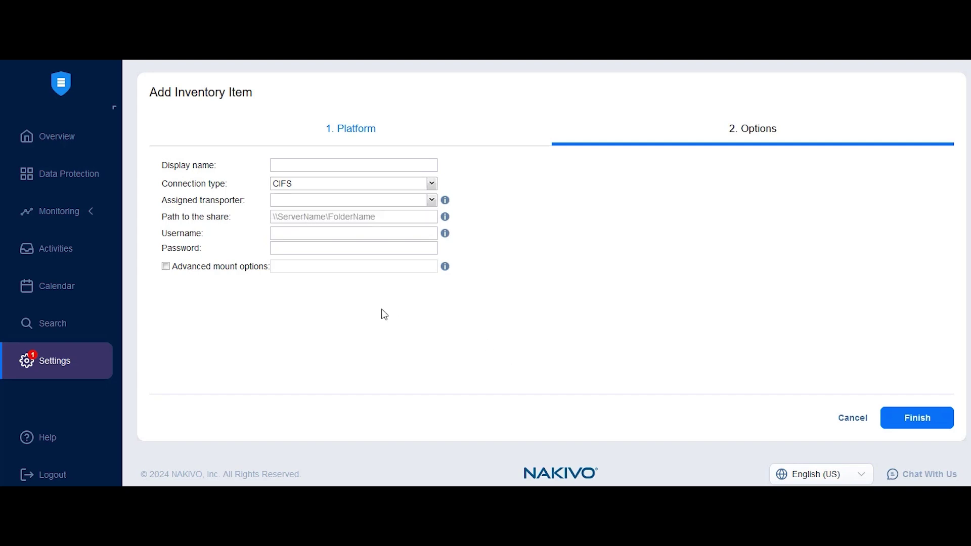
{"action": "left_click", "coordinate": [348, 203]}
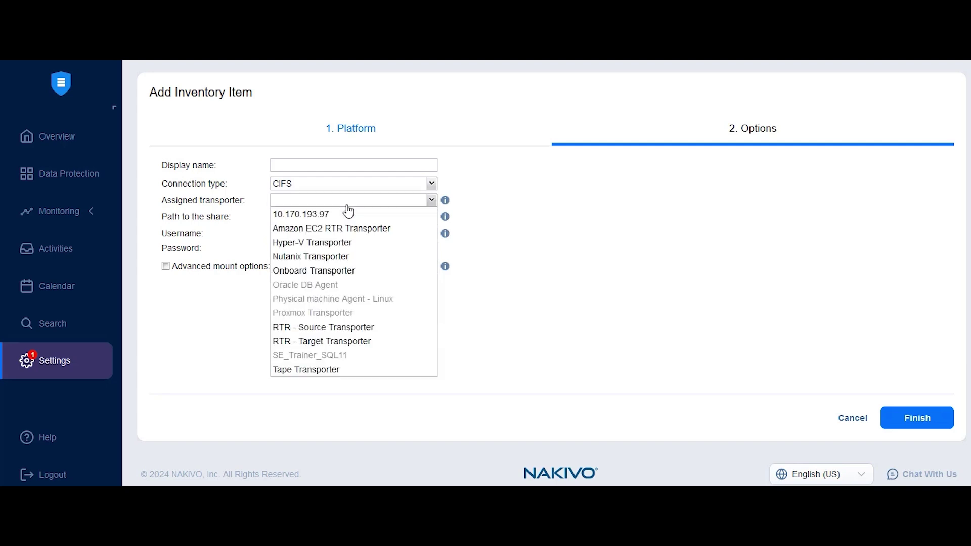
{"action": "left_click", "coordinate": [544, 327]}
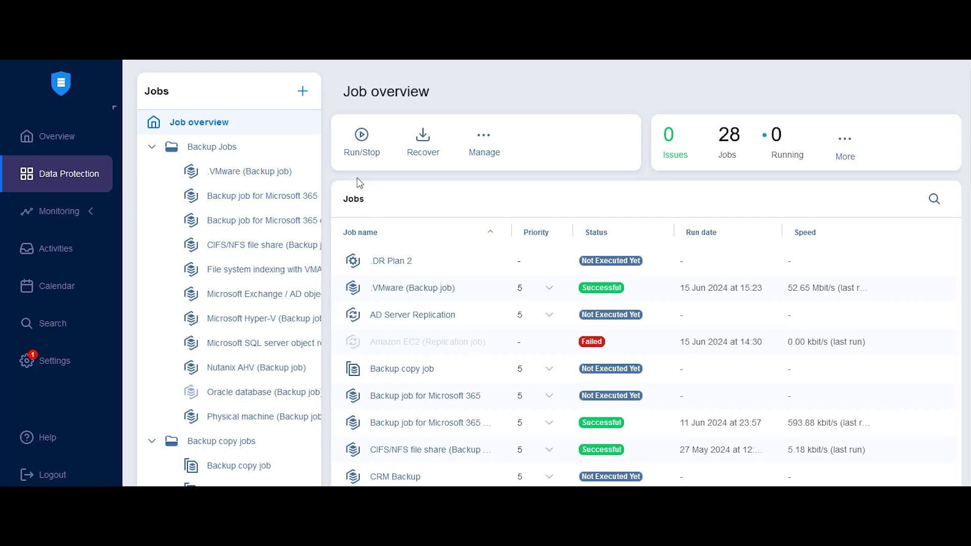
Create a new file share backup job with all file shares as its source.
{"action": "left_click", "coordinate": [302, 91]}
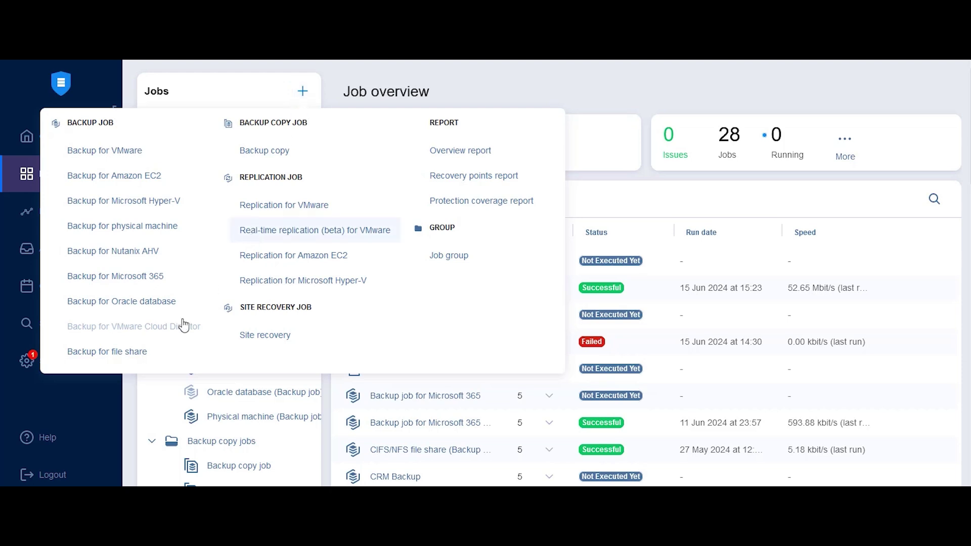
{"action": "left_click", "coordinate": [124, 353]}
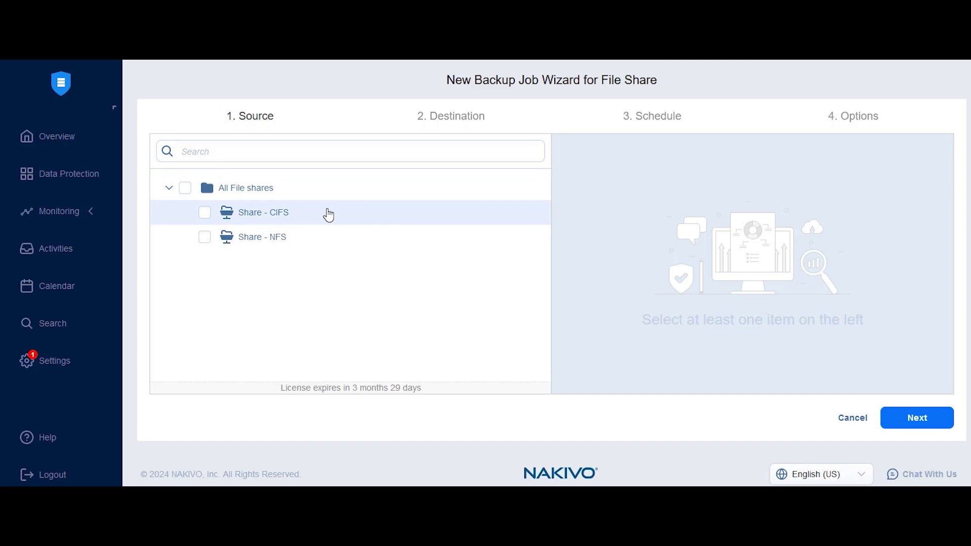
{"action": "left_click", "coordinate": [185, 188]}
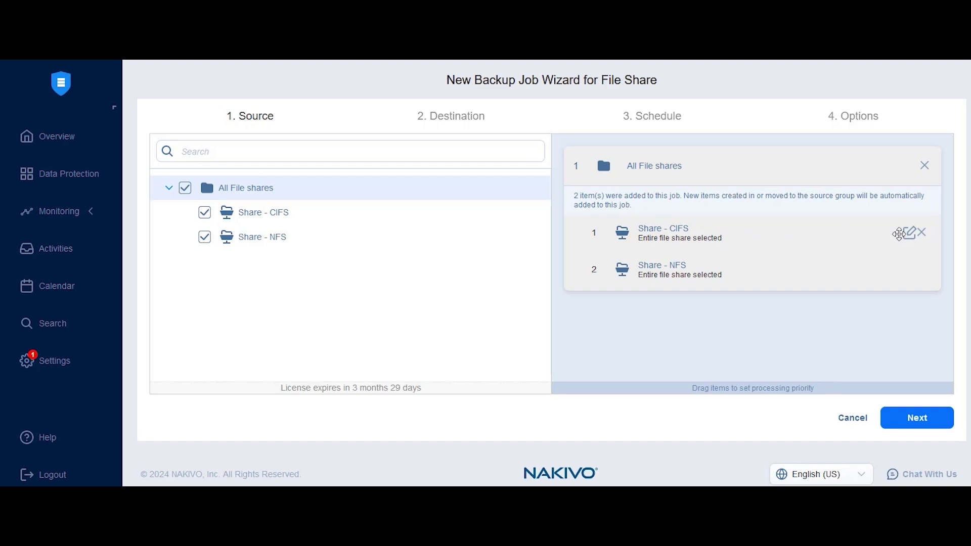
Limit Share - CIFS to GMT-11 snapshot folders 2024-05-06, 05-20 and 05-27.
{"action": "left_click", "coordinate": [898, 234]}
{"action": "left_click", "coordinate": [490, 354]}
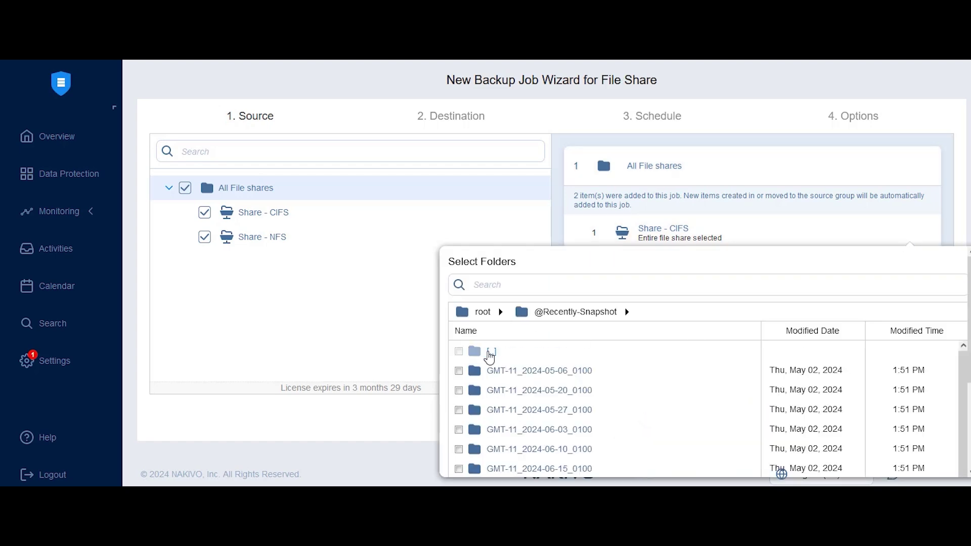
{"action": "left_click", "coordinate": [458, 370]}
{"action": "left_click", "coordinate": [459, 390]}
{"action": "left_click", "coordinate": [458, 410]}
{"action": "scroll", "coordinate": [793, 430], "scroll_direction": "down", "scroll_amount": 3}
{"action": "left_click", "coordinate": [843, 460]}
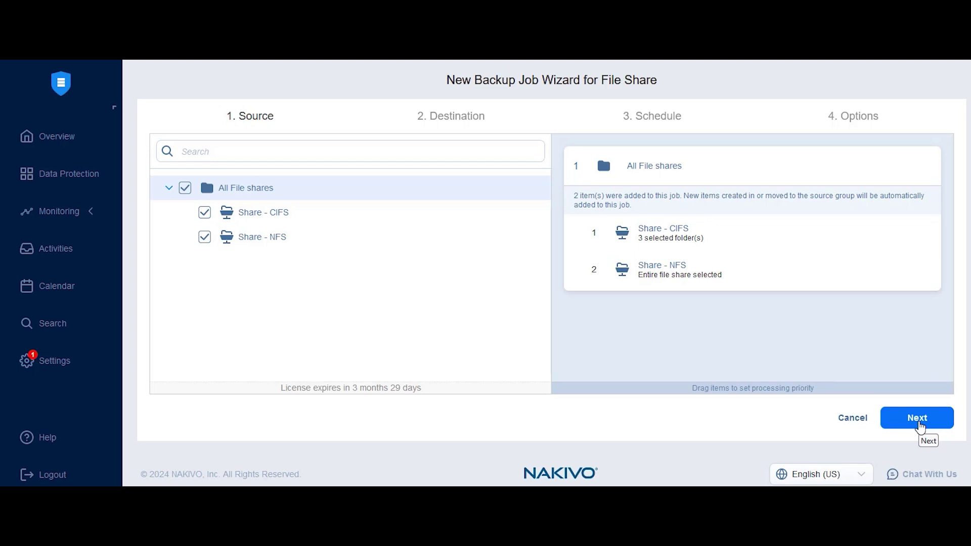
{"action": "left_click", "coordinate": [920, 428]}
Browse the backup destination list and close it without choosing a target.
{"action": "left_click", "coordinate": [329, 159]}
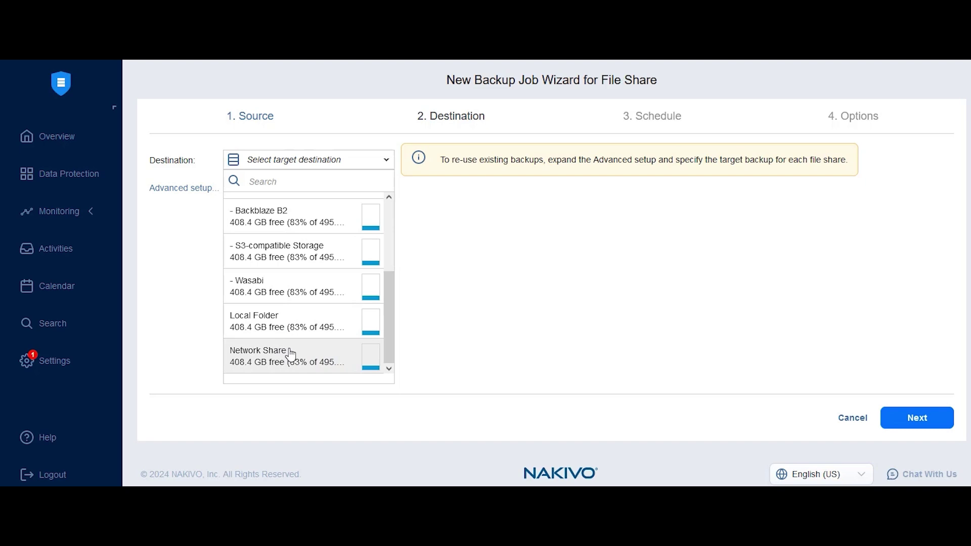
{"action": "left_click", "coordinate": [463, 298]}
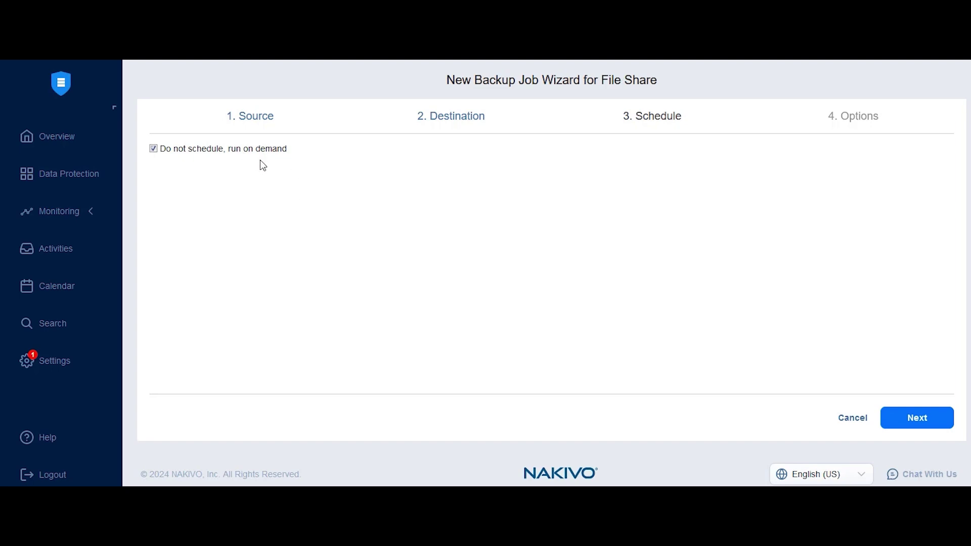
Turn off run-on-demand, keep the Weekly schedule type, and keep backups for 10 days.
{"action": "left_click", "coordinate": [210, 148]}
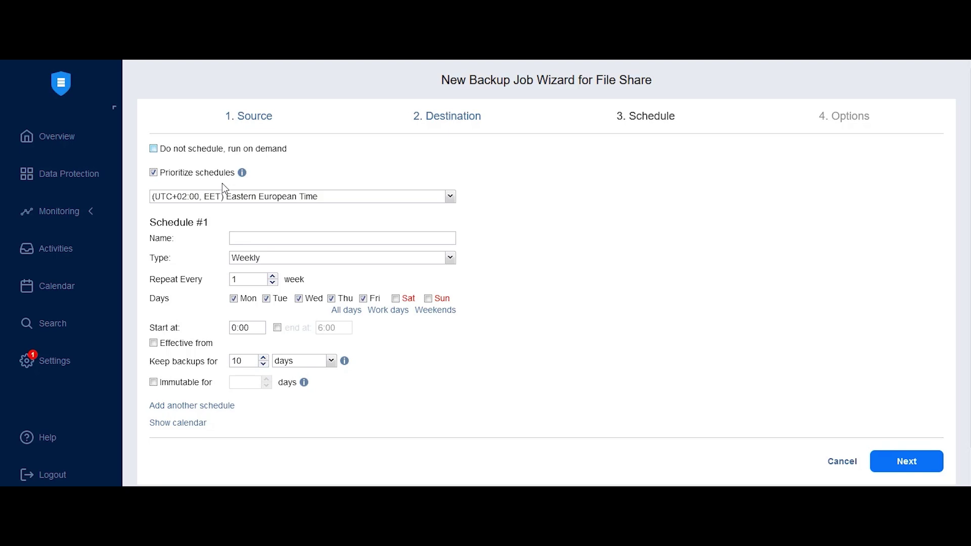
{"action": "left_click", "coordinate": [263, 260]}
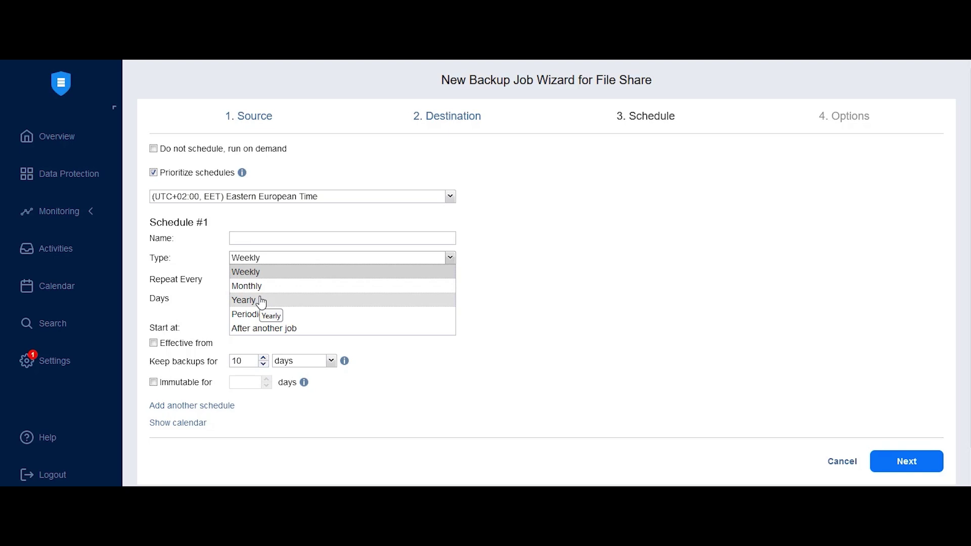
{"action": "scroll", "coordinate": [261, 302], "scroll_direction": "down", "scroll_amount": 2}
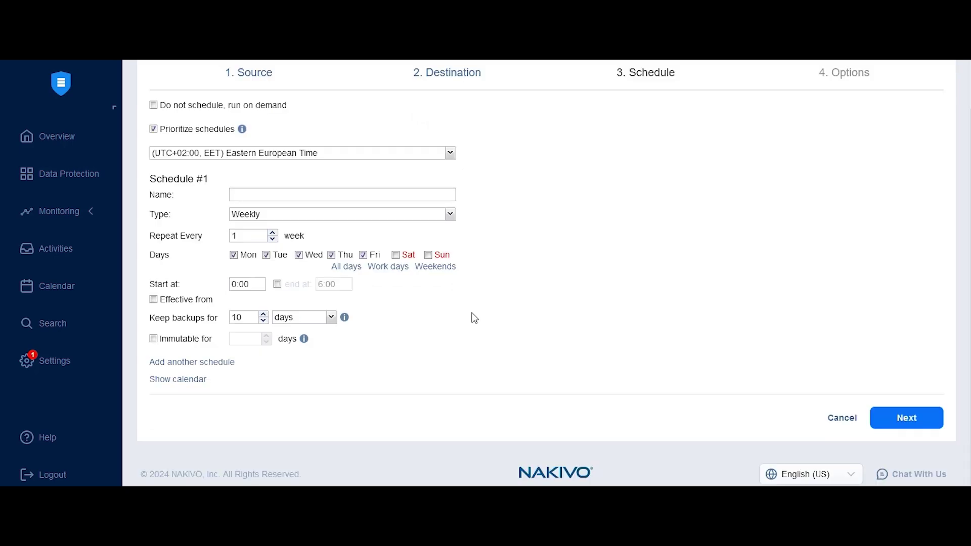
{"action": "double_click", "coordinate": [244, 317]}
Make the scheduled backups immutable for 10 days.
{"action": "left_click", "coordinate": [190, 334]}
{"action": "left_click", "coordinate": [244, 342]}
{"action": "type", "text": "10"}
Preview the schedule in a monthly calendar view, then hide the calendar.
{"action": "left_click", "coordinate": [178, 379]}
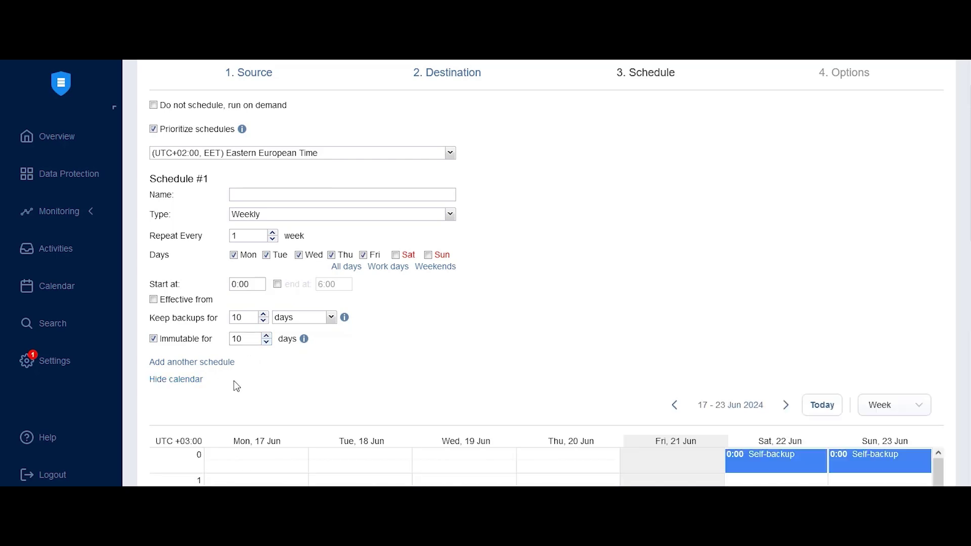
{"action": "scroll", "coordinate": [234, 385], "scroll_direction": "down", "scroll_amount": 4}
{"action": "left_click", "coordinate": [889, 212]}
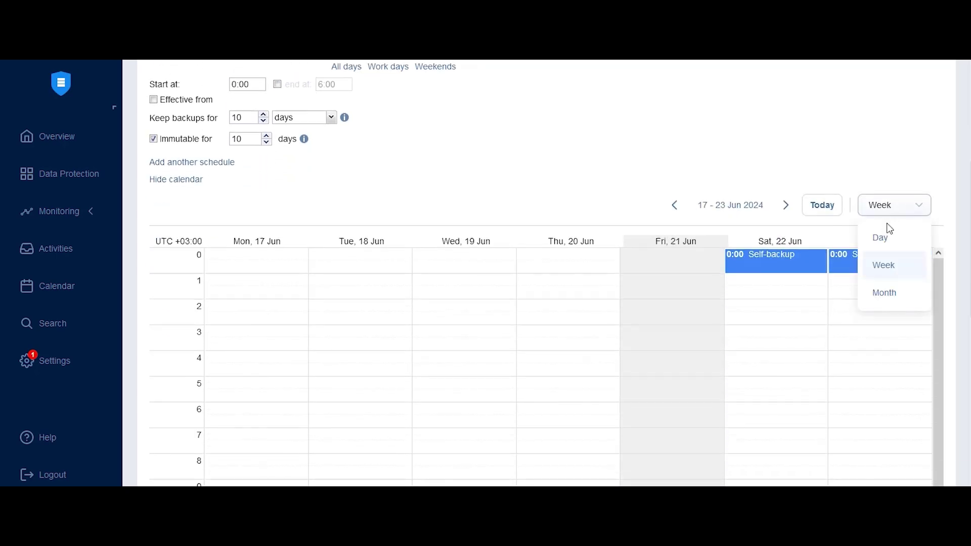
{"action": "left_click", "coordinate": [899, 295]}
{"action": "scroll", "coordinate": [426, 275], "scroll_direction": "up", "scroll_amount": 2}
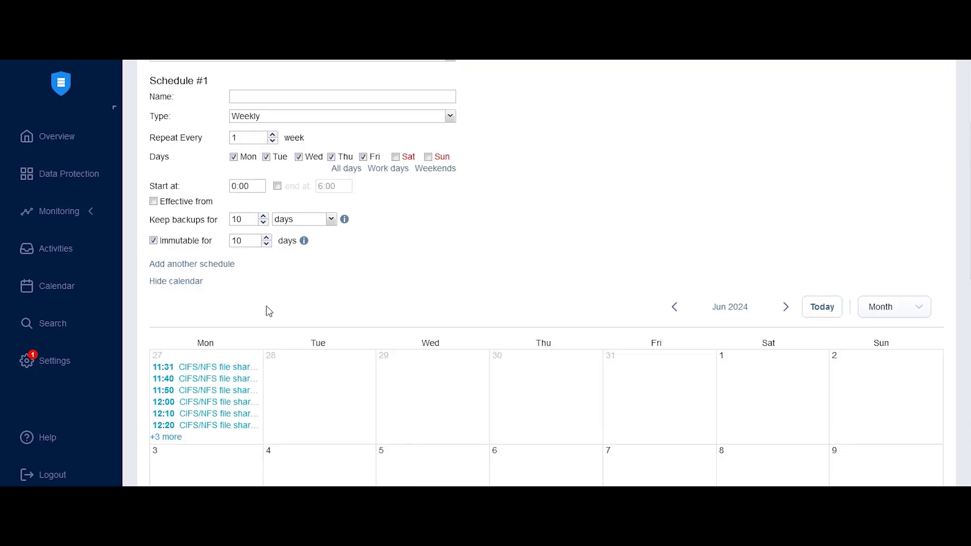
{"action": "left_click", "coordinate": [176, 283]}
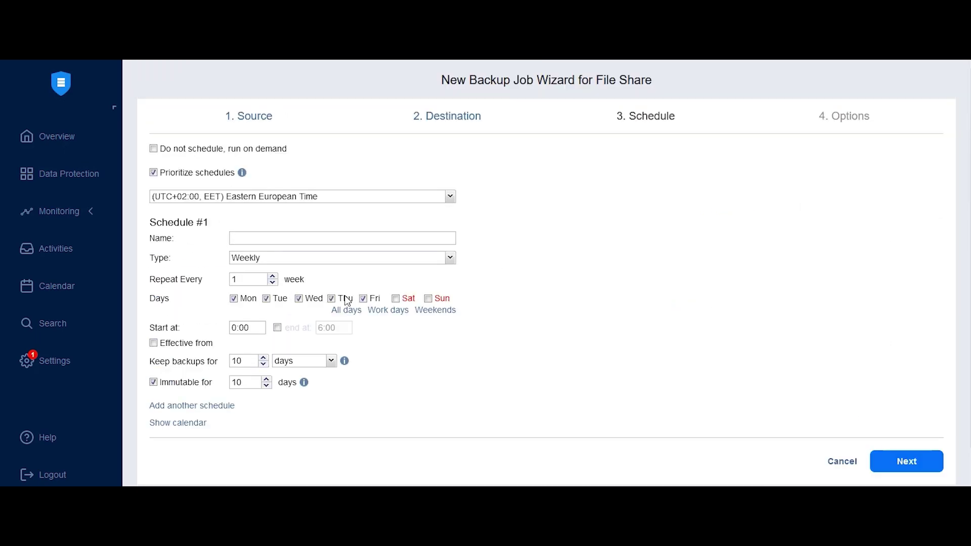
On the Options step, keep job priority 5 and change tracking unchanged.
{"action": "left_click", "coordinate": [907, 462]}
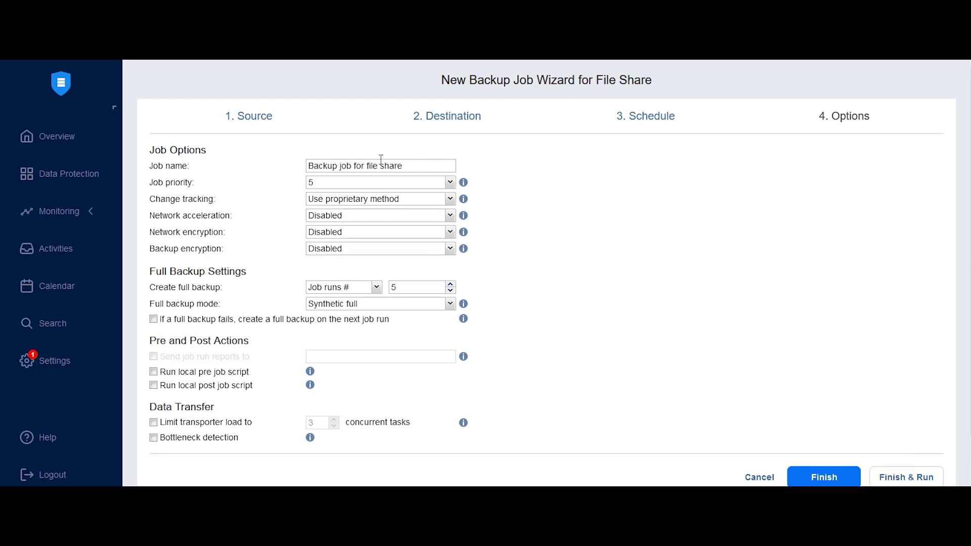
{"action": "left_click", "coordinate": [394, 183]}
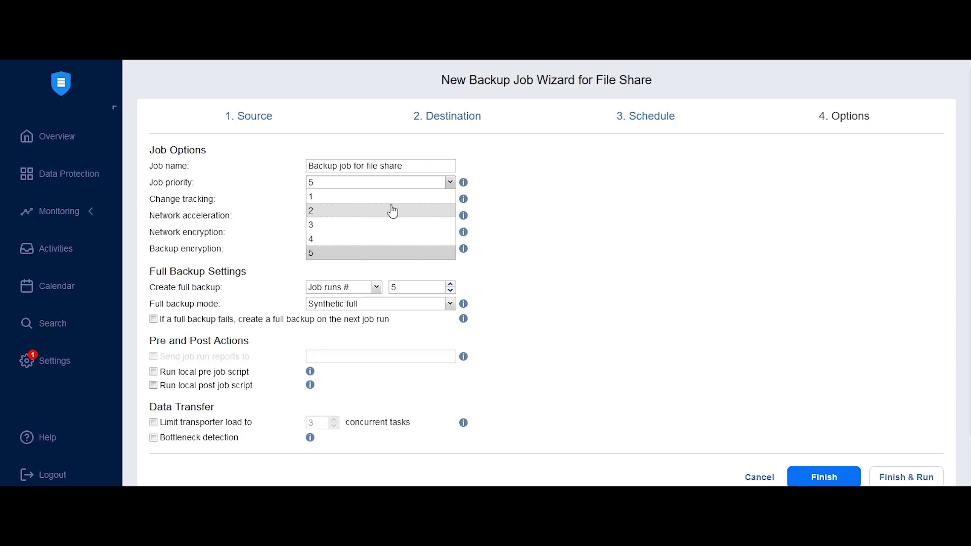
{"action": "key", "text": "Escape"}
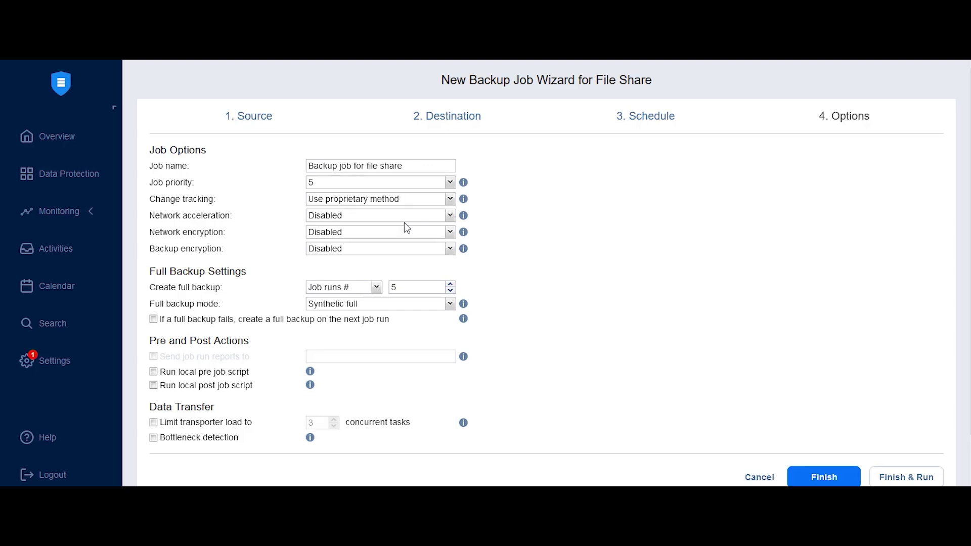
{"action": "left_click", "coordinate": [387, 200]}
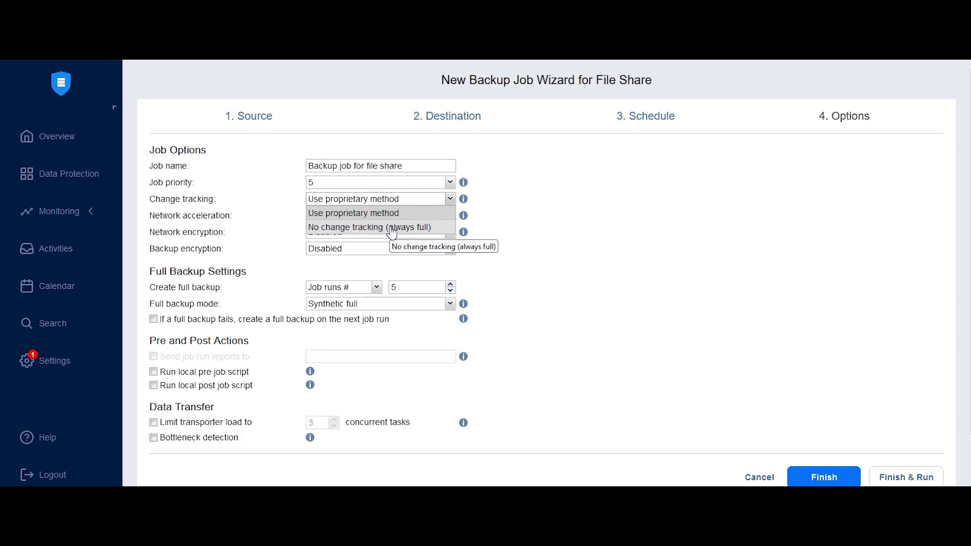
{"action": "left_click", "coordinate": [402, 217]}
Enable network encryption and backup encryption, leaving network acceleration disabled.
{"action": "left_click", "coordinate": [399, 216]}
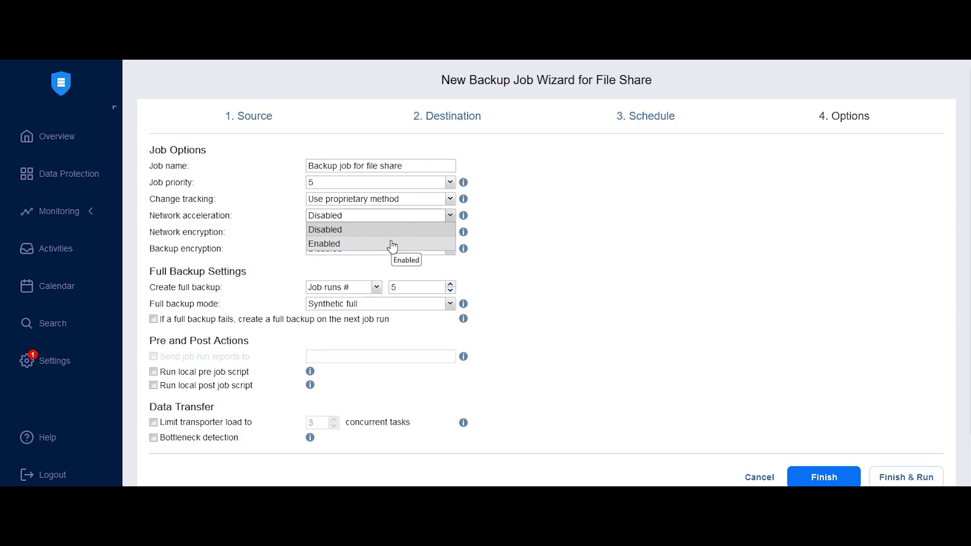
{"action": "left_click", "coordinate": [392, 245]}
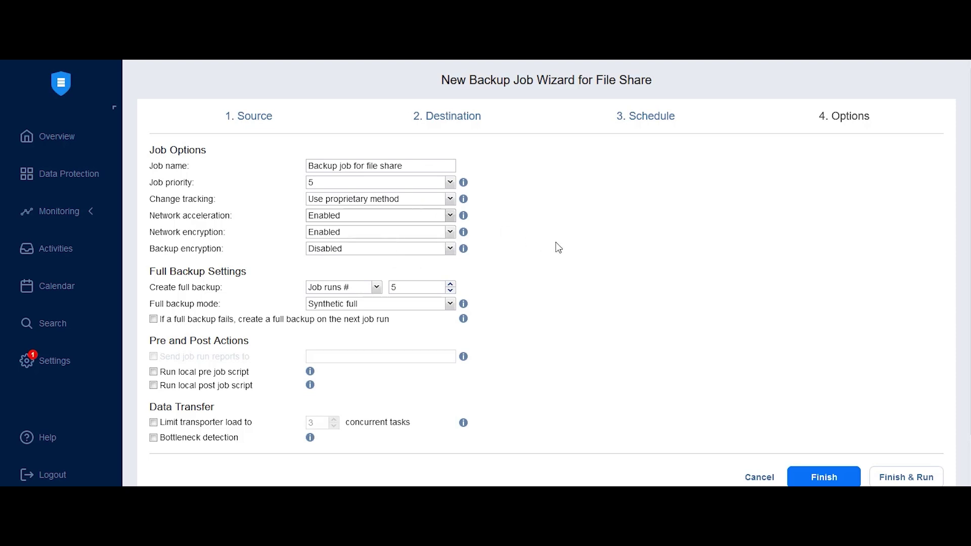
{"action": "left_click", "coordinate": [381, 233]}
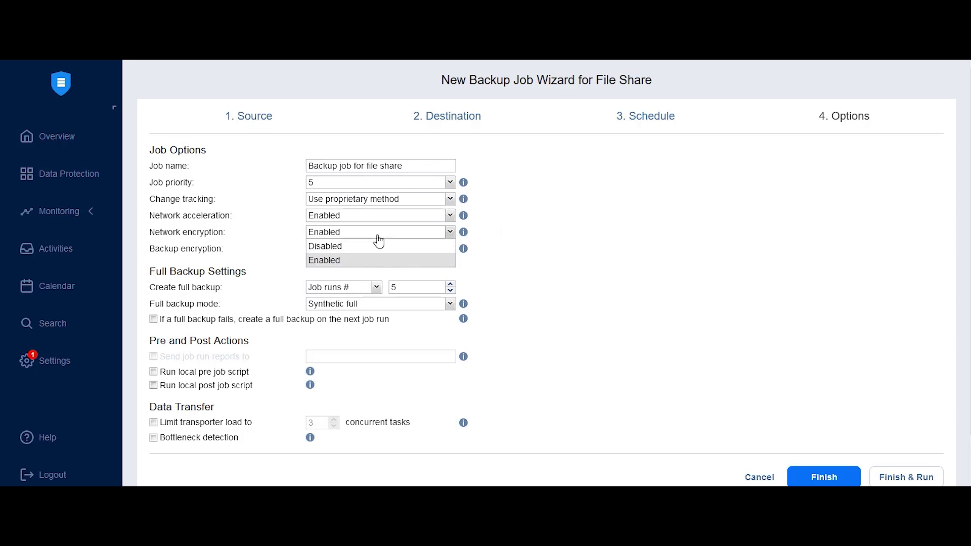
{"action": "left_click", "coordinate": [617, 246]}
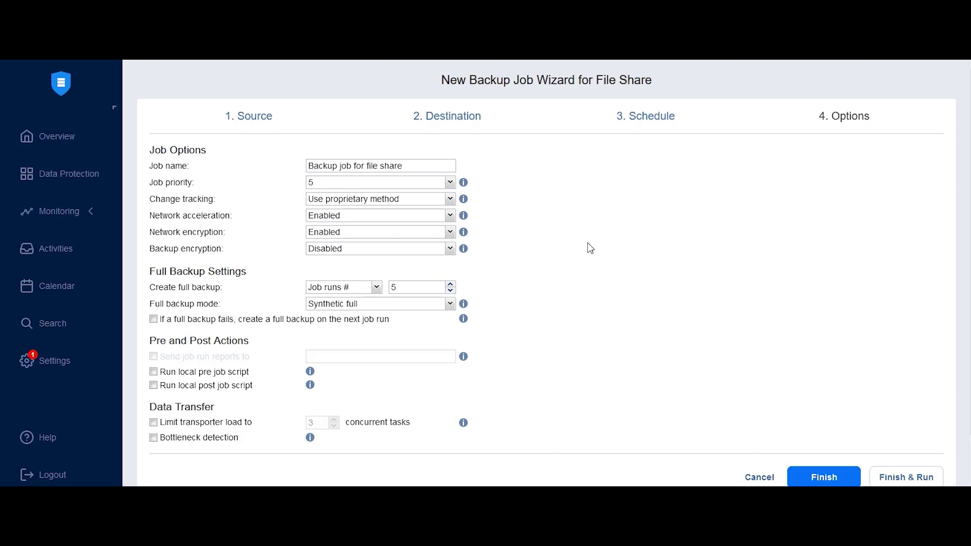
{"action": "left_click", "coordinate": [400, 217]}
{"action": "left_click", "coordinate": [392, 232]}
{"action": "left_click", "coordinate": [385, 250]}
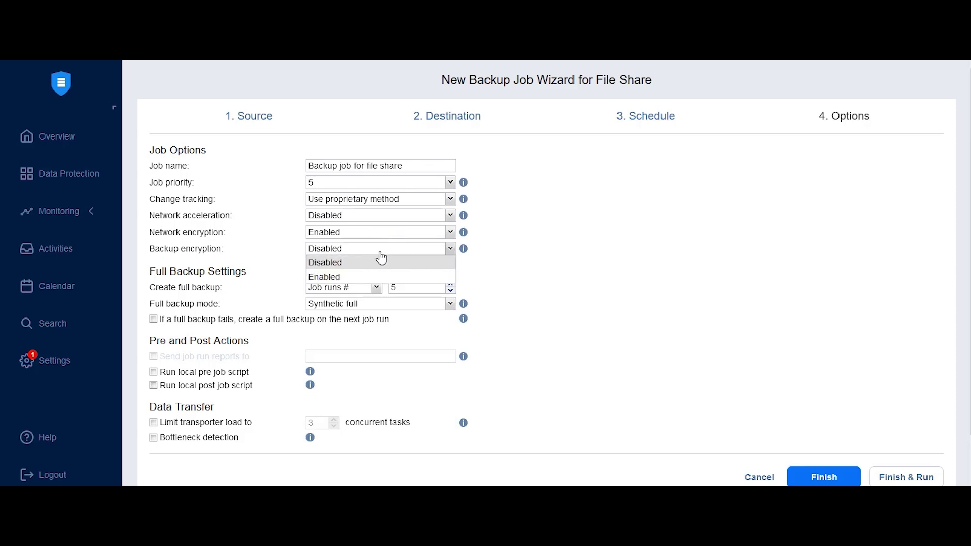
{"action": "left_click", "coordinate": [360, 278]}
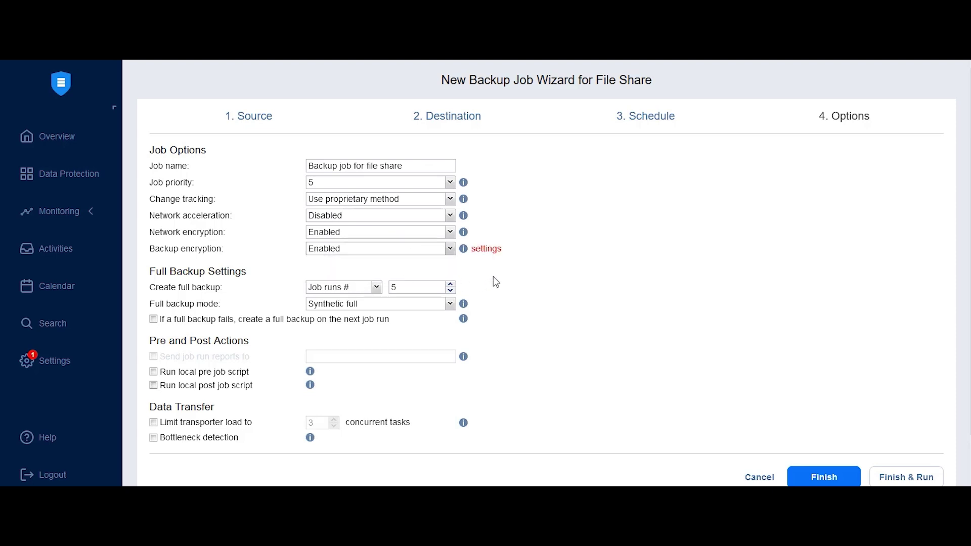
Open the backup encryption password settings and close the Set a password dialog.
{"action": "left_click", "coordinate": [484, 251]}
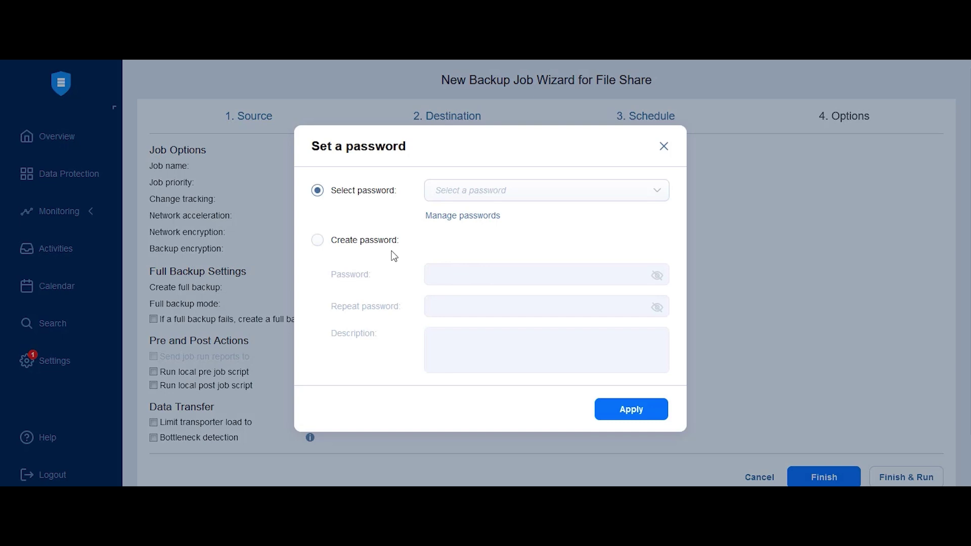
{"action": "left_click", "coordinate": [355, 243]}
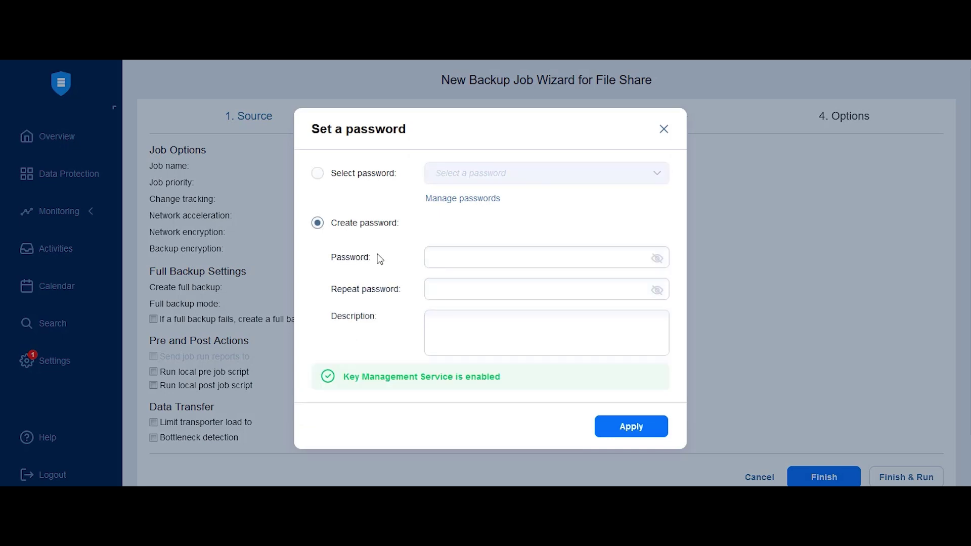
{"action": "left_click", "coordinate": [664, 132]}
Set the full backup mode to Active full.
{"action": "scroll", "coordinate": [232, 230], "scroll_direction": "down", "scroll_amount": 2}
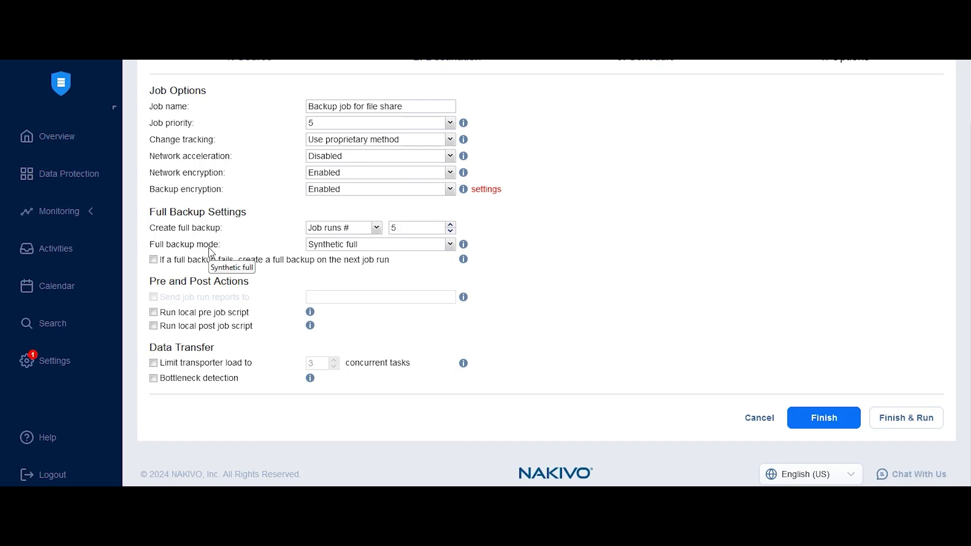
{"action": "left_click", "coordinate": [376, 227]}
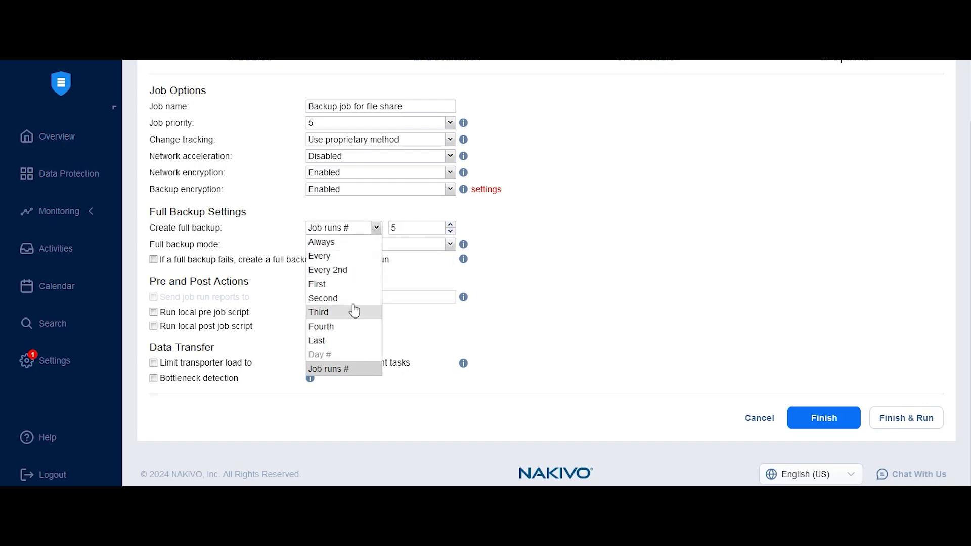
{"action": "left_click", "coordinate": [421, 244]}
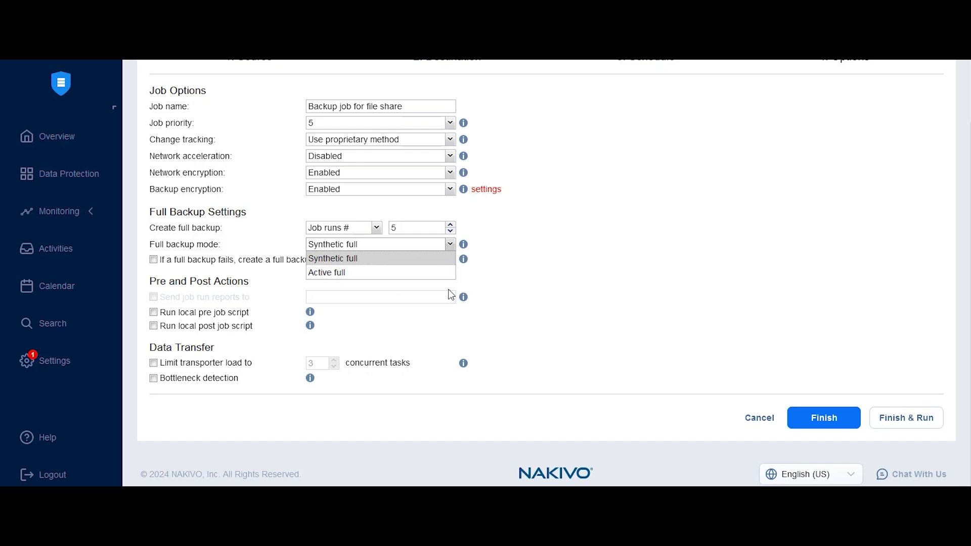
{"action": "left_click", "coordinate": [339, 272]}
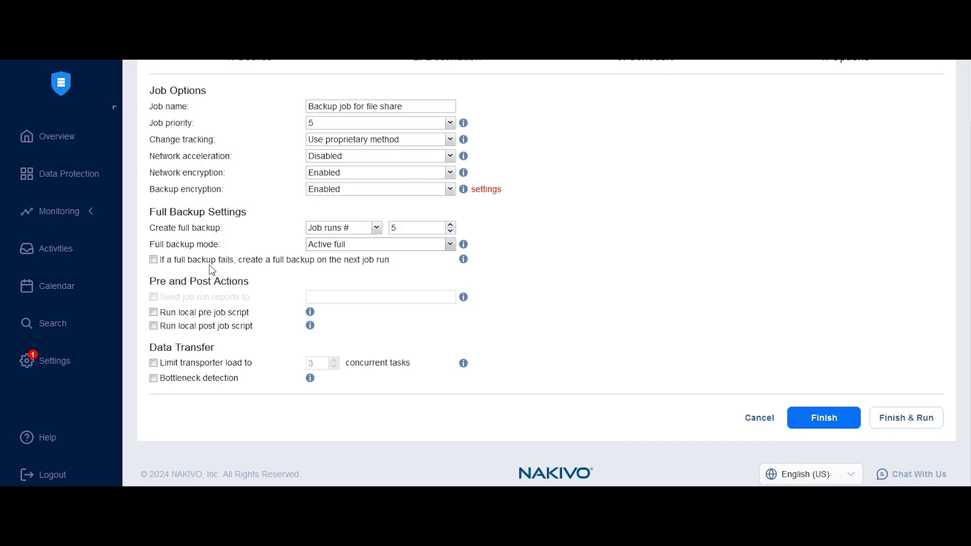
Leave the pre job script off, limit transporter load to 3 tasks, enable bottleneck detection.
{"action": "mouse_move", "coordinate": [234, 301]}
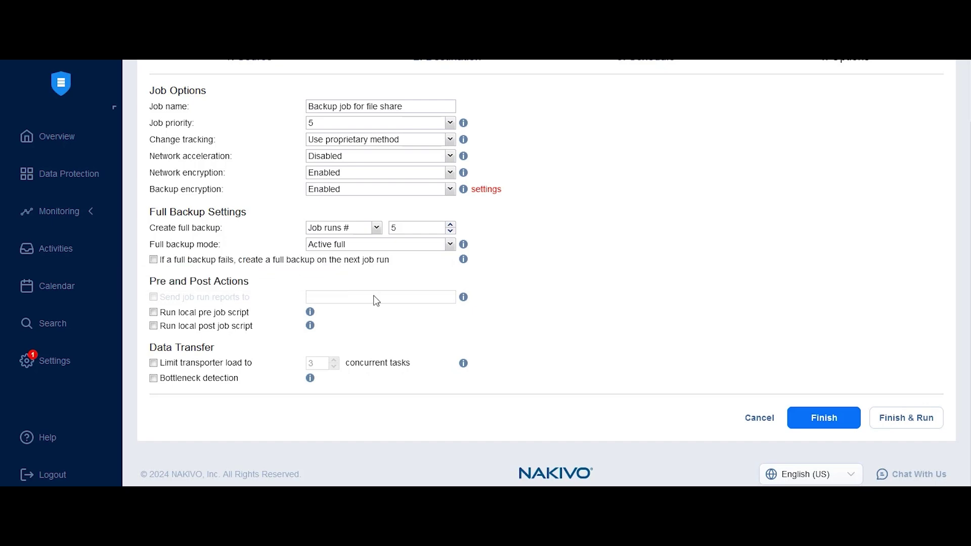
{"action": "left_click", "coordinate": [223, 313]}
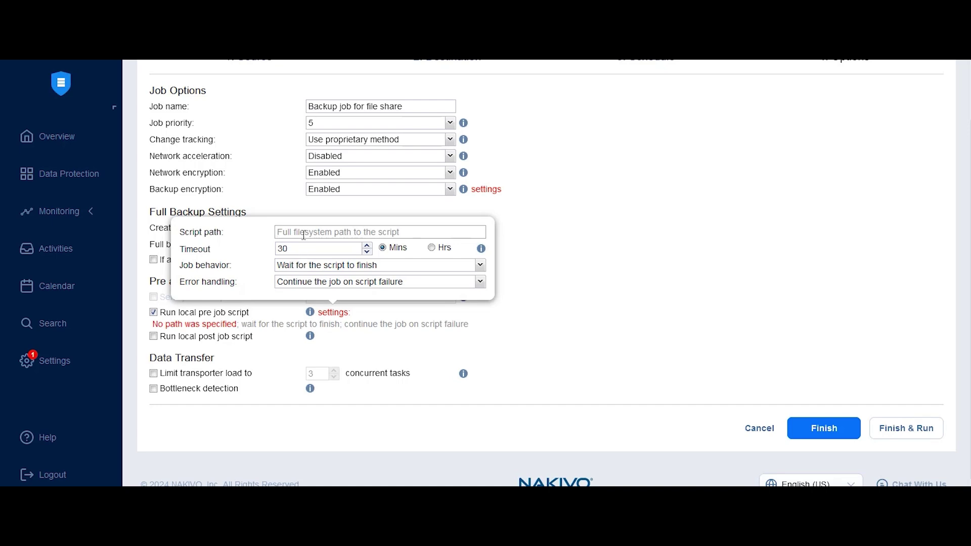
{"action": "key", "text": "Escape"}
{"action": "triple_click", "coordinate": [195, 347]}
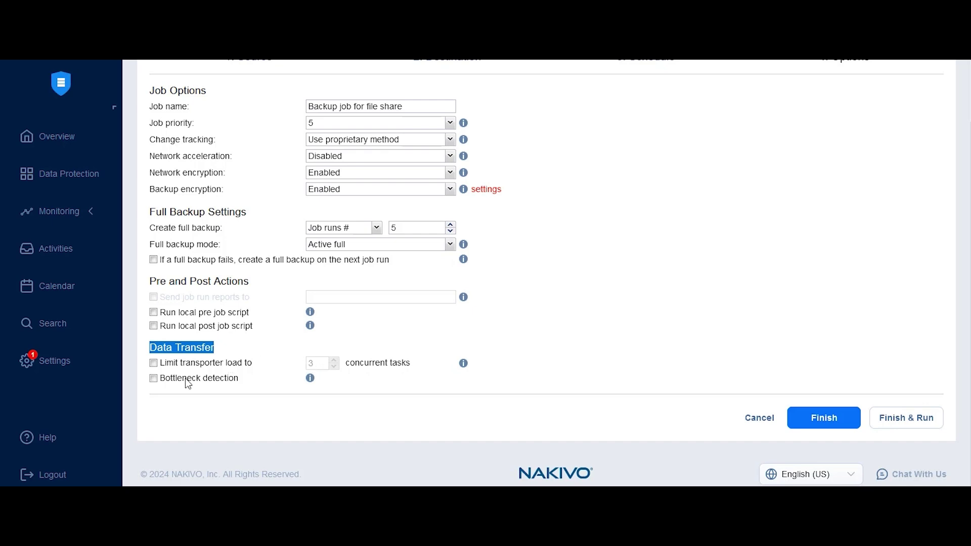
{"action": "left_click", "coordinate": [205, 364]}
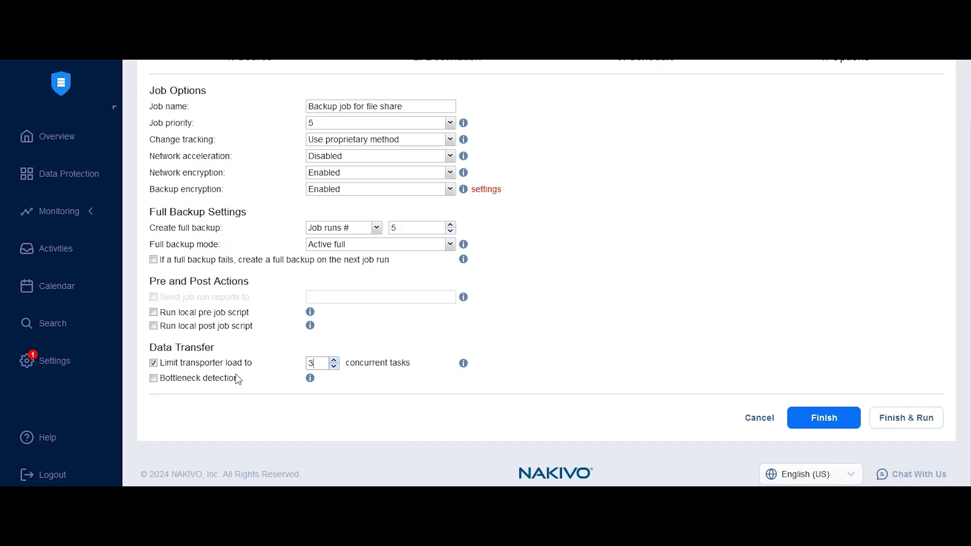
{"action": "left_click", "coordinate": [220, 380]}
Save and run the job with Finish & Run, then dismiss the new job menu.
{"action": "left_click", "coordinate": [897, 424]}
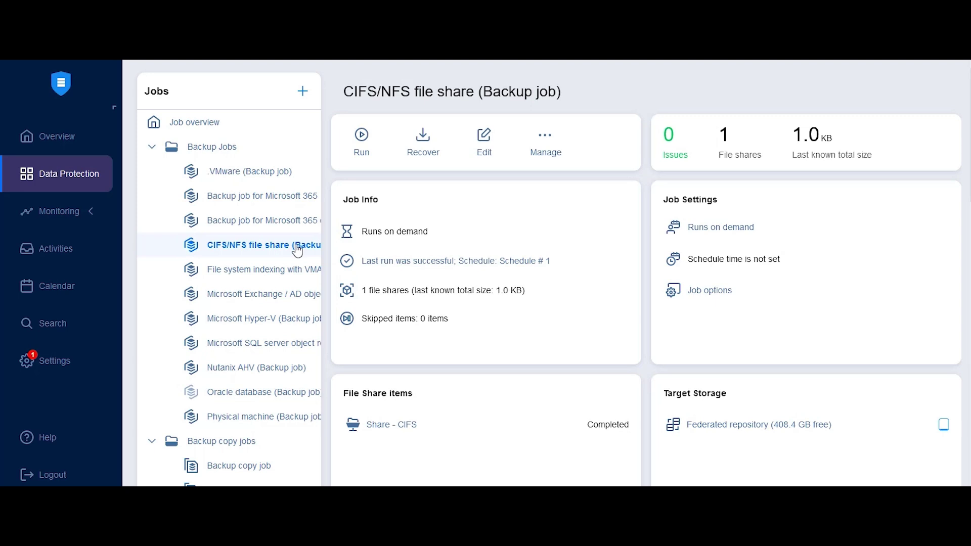
{"action": "left_click", "coordinate": [306, 99]}
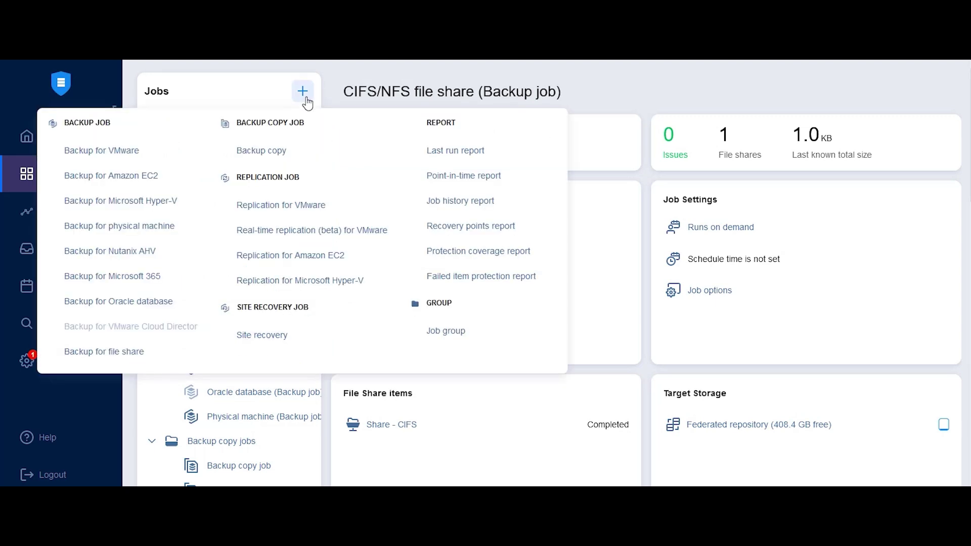
{"action": "left_click", "coordinate": [278, 154]}
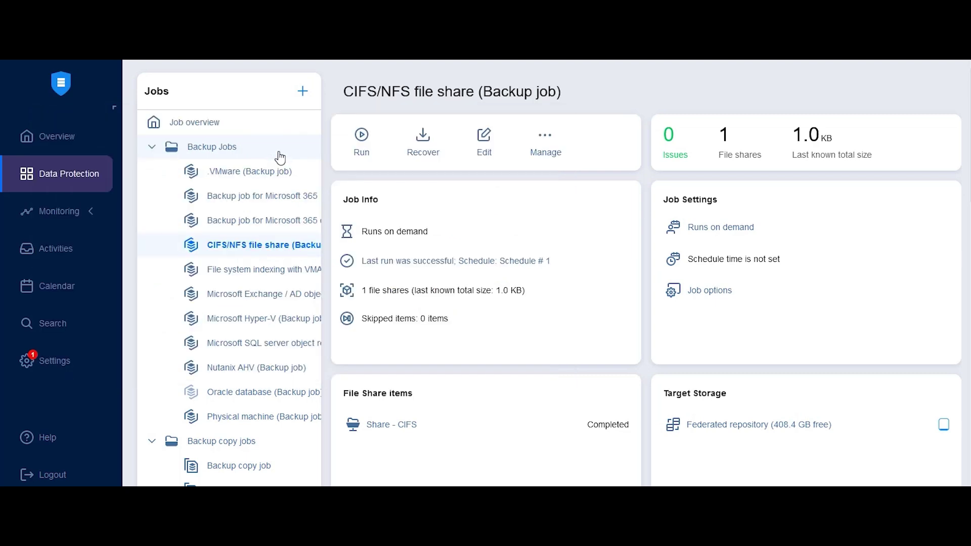